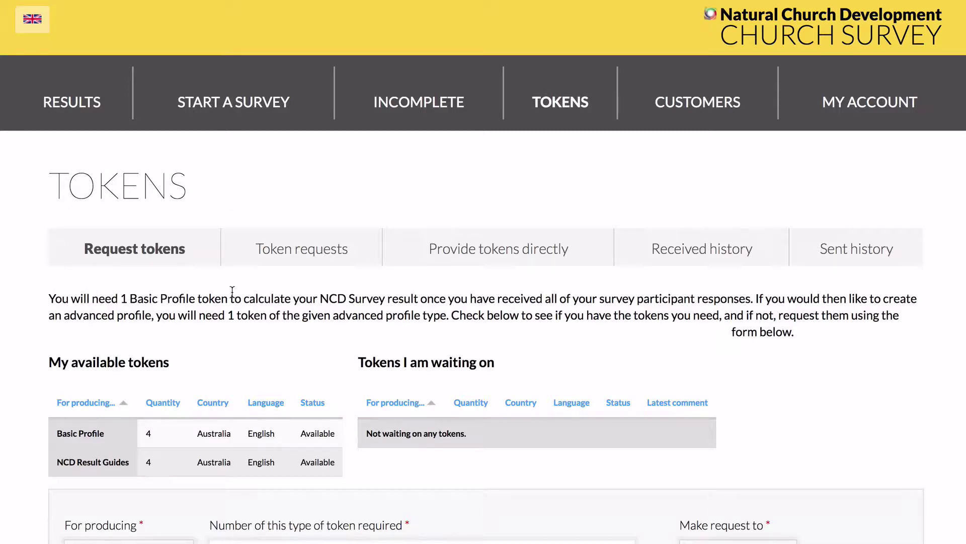
Step: Switch the new request's token type from Basic Profile to NCD Result Guides
scroll(232, 292, down, 4)
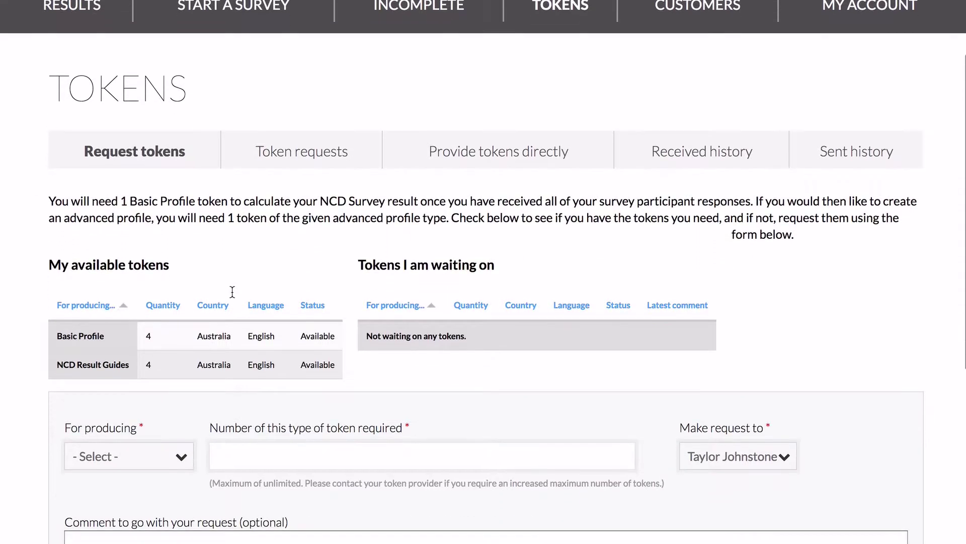
scroll(231, 292, down, 1)
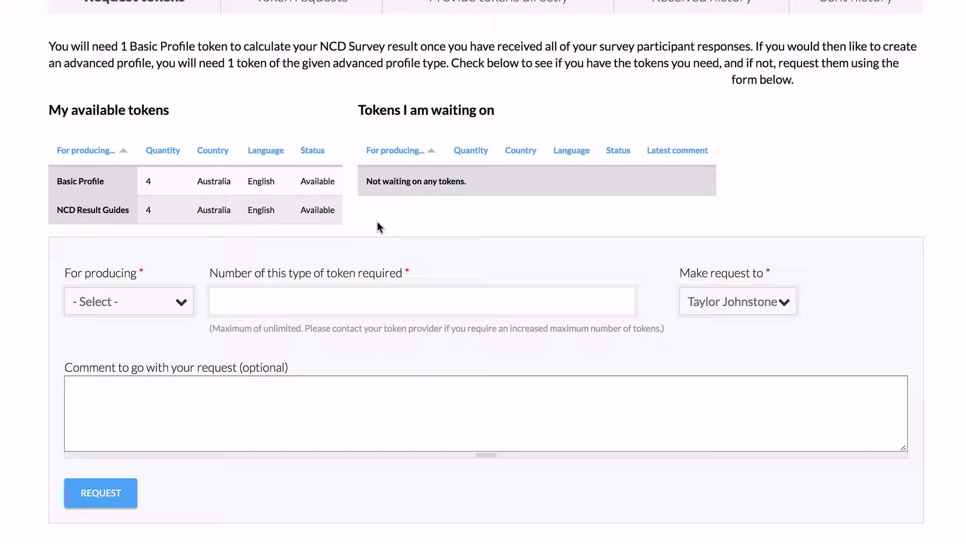
scroll(378, 222, down, 1)
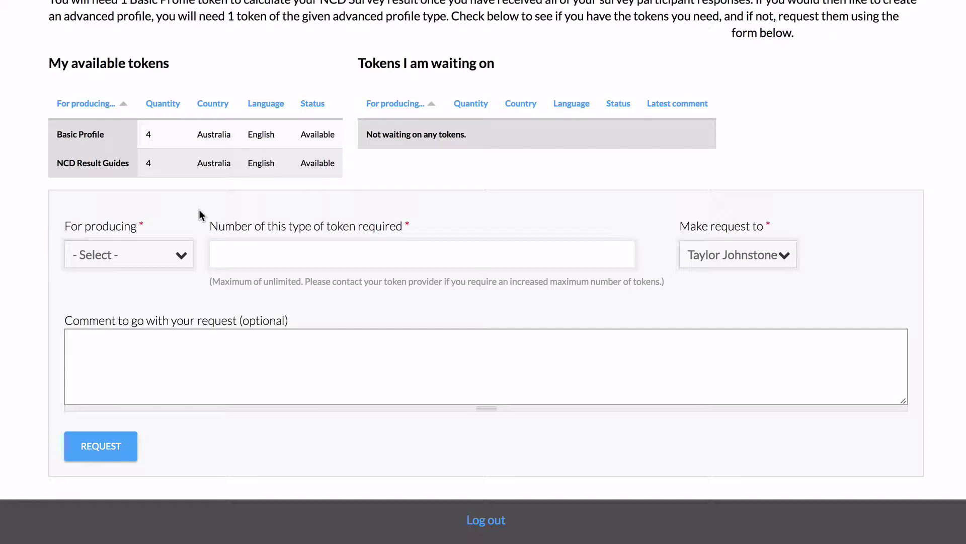
click(182, 254)
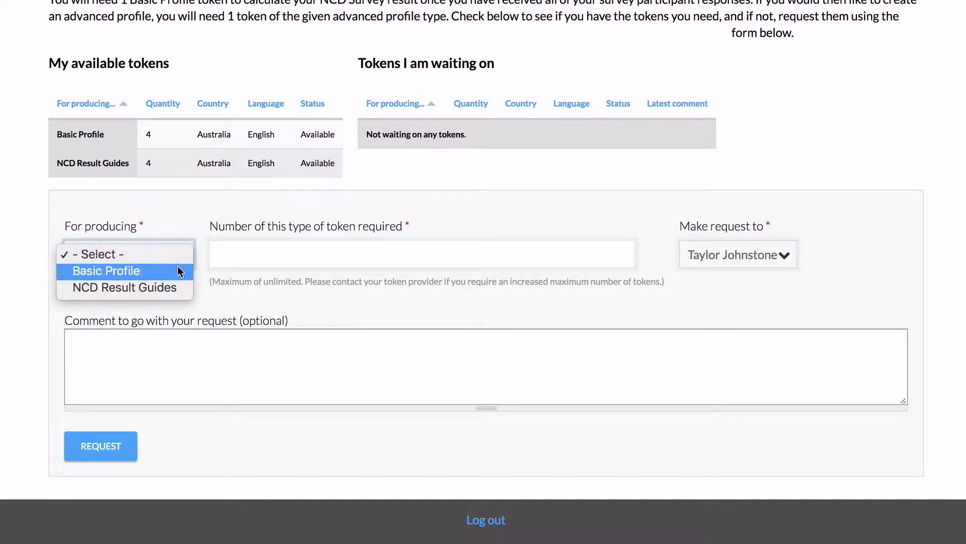
click(180, 270)
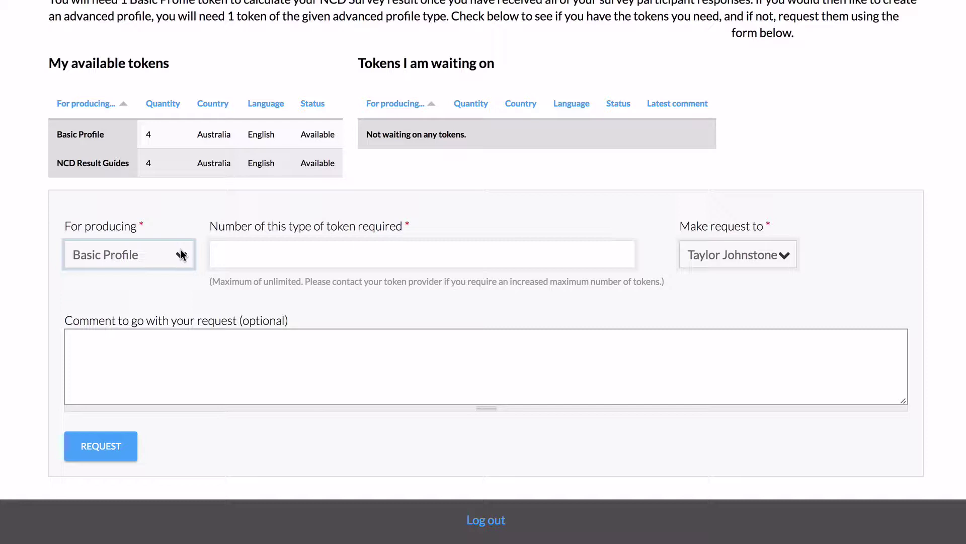
click(180, 256)
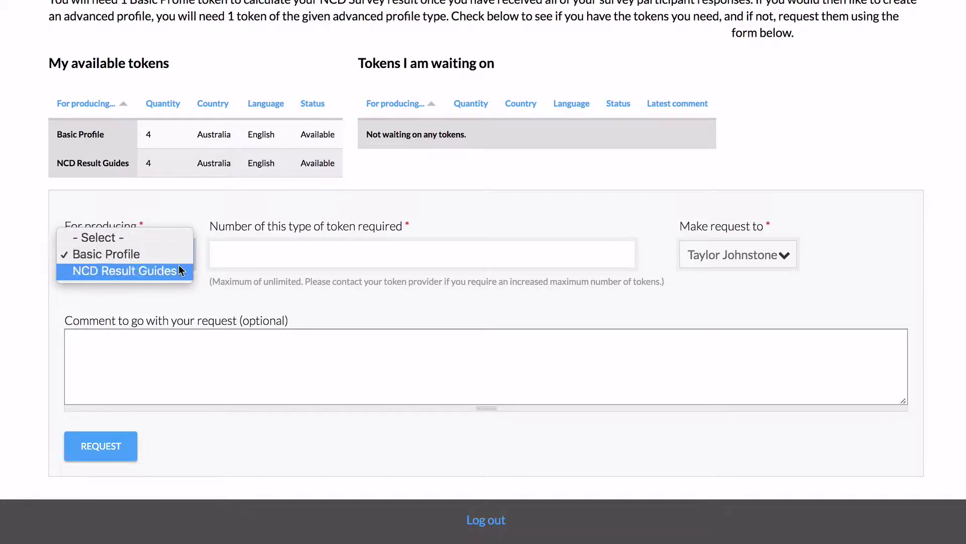
click(181, 271)
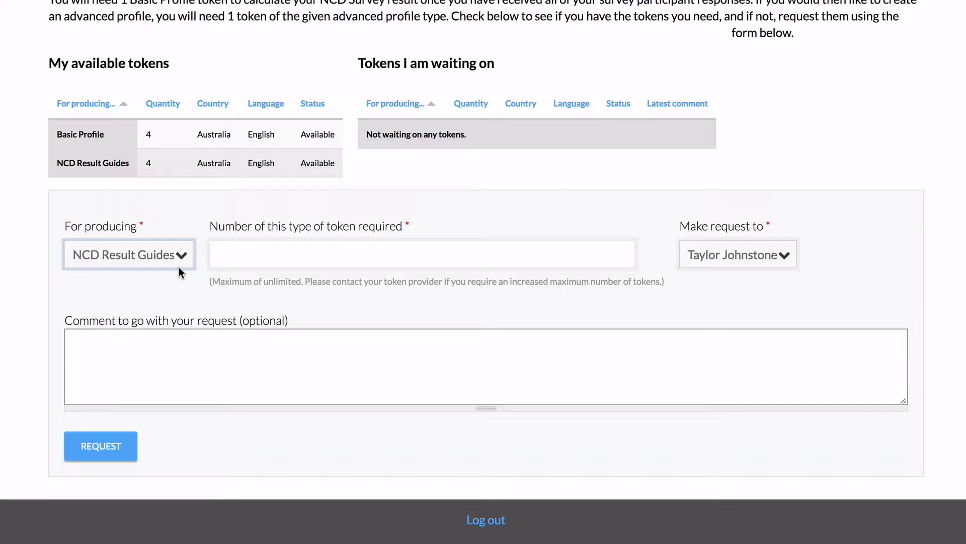
click(242, 253)
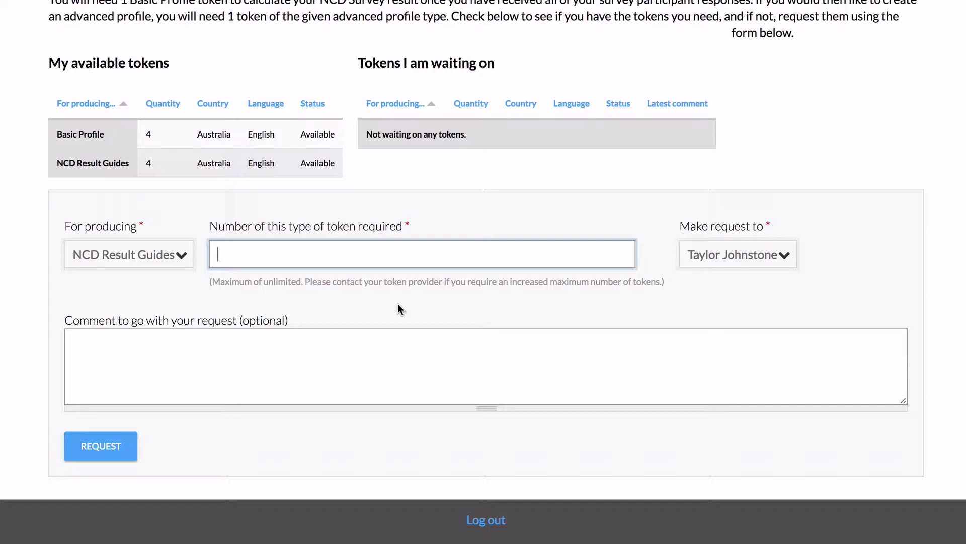
Step: Request 1 token with the comment 'Hi! Can I please have these tokens?'
text(1)
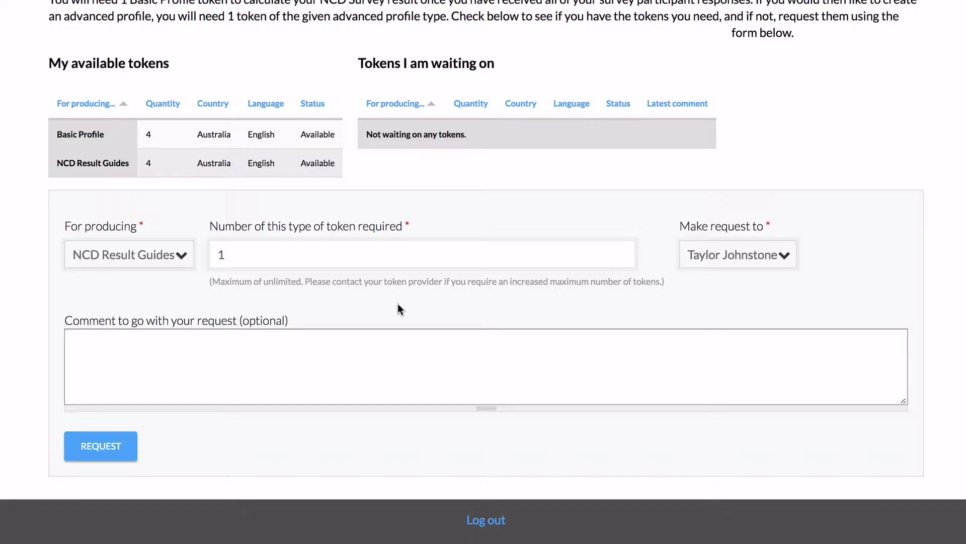
click(380, 343)
text(Hi!)
key(Return)
key(Return)
text(Can I please have these tokens?)
key(Return)
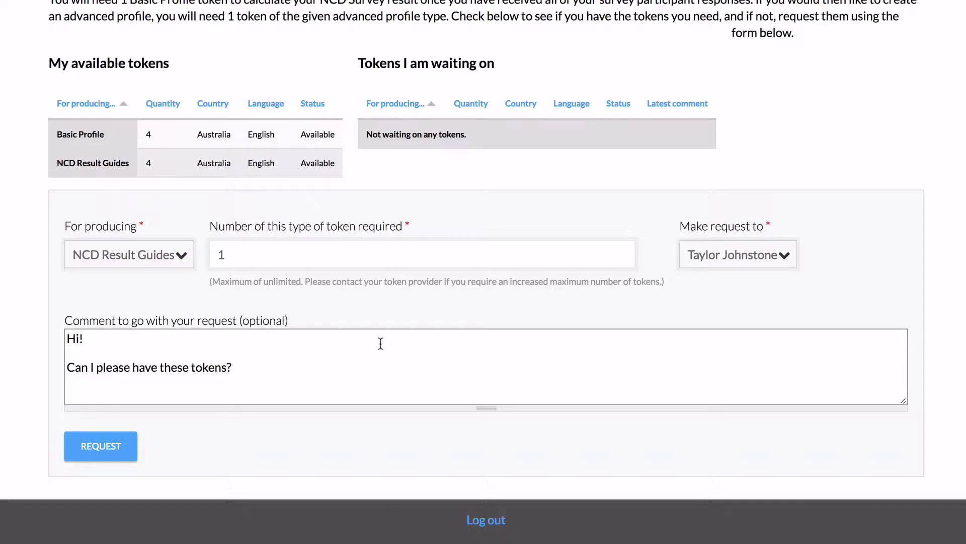
scroll(283, 421, down, 1)
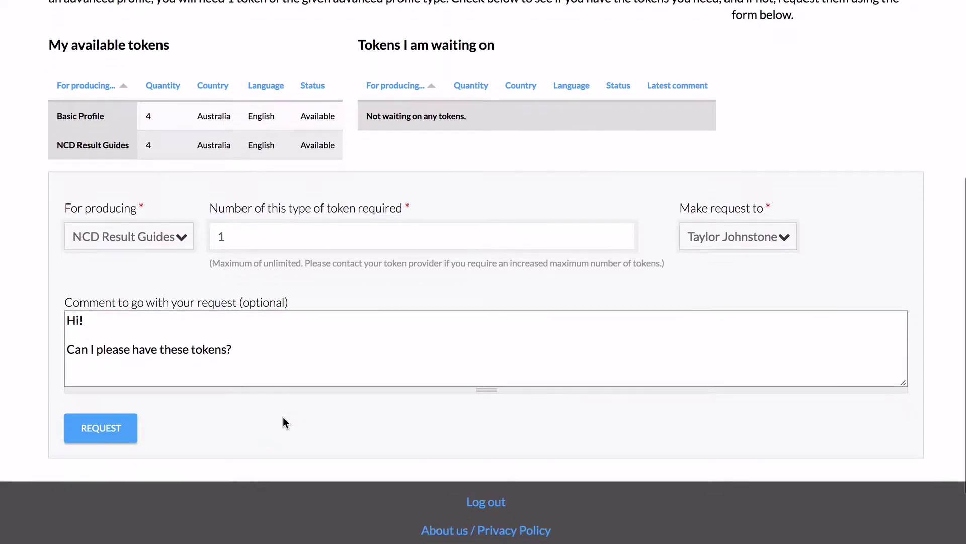
Step: Submit the 1-token NCD Result Guides request
click(88, 427)
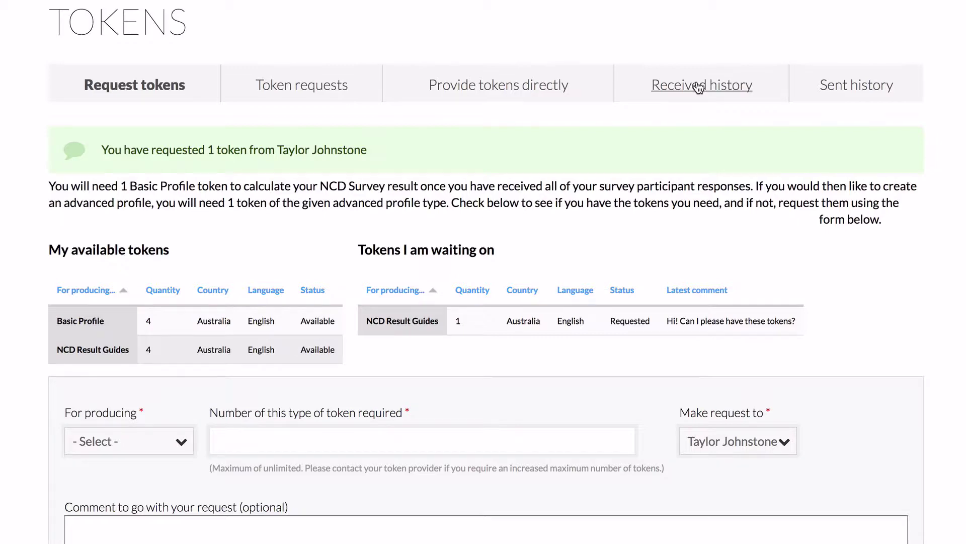
Step: Filter the received token history by token provider to show the 1 NCD Result Guides token
click(699, 88)
scroll(408, 258, down, 1)
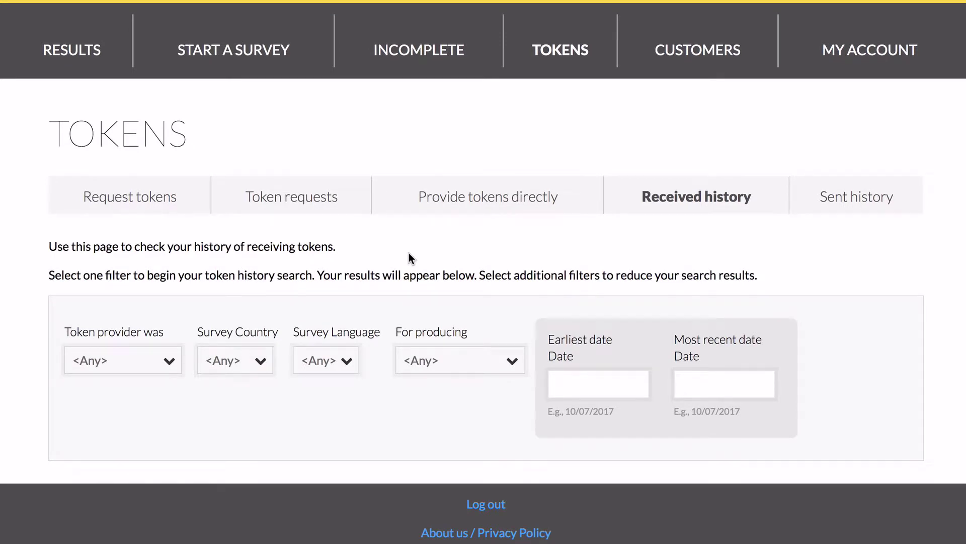
click(156, 360)
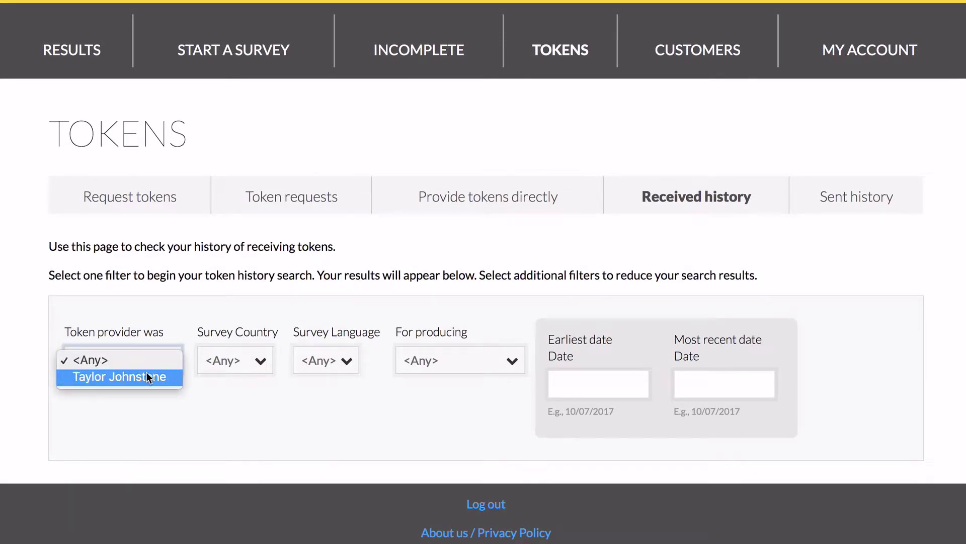
click(148, 377)
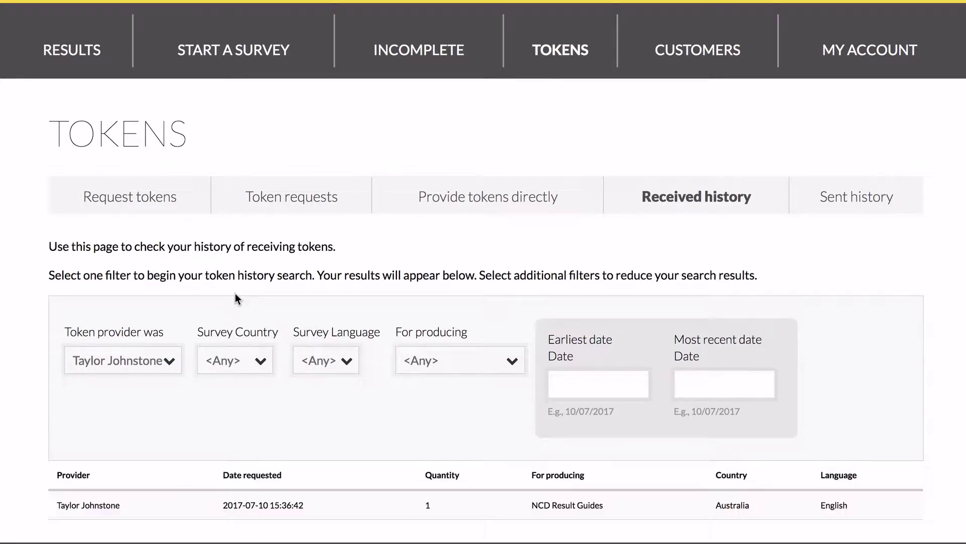
scroll(235, 294, down, 1)
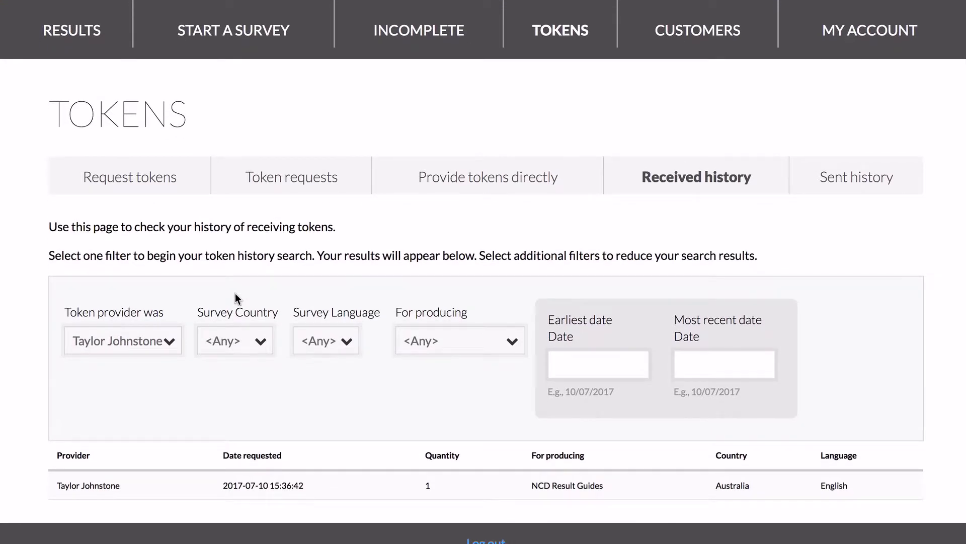
scroll(235, 294, down, 1)
click(429, 319)
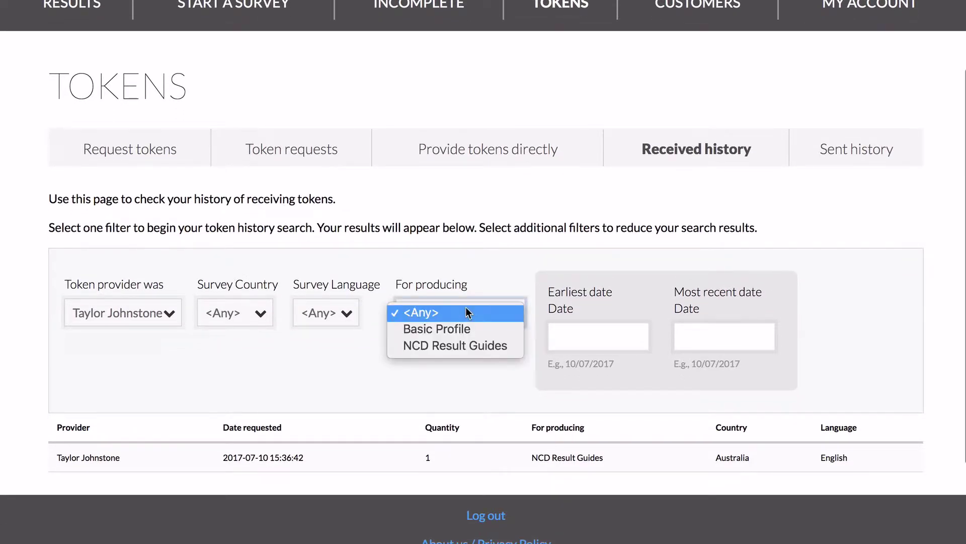
click(472, 270)
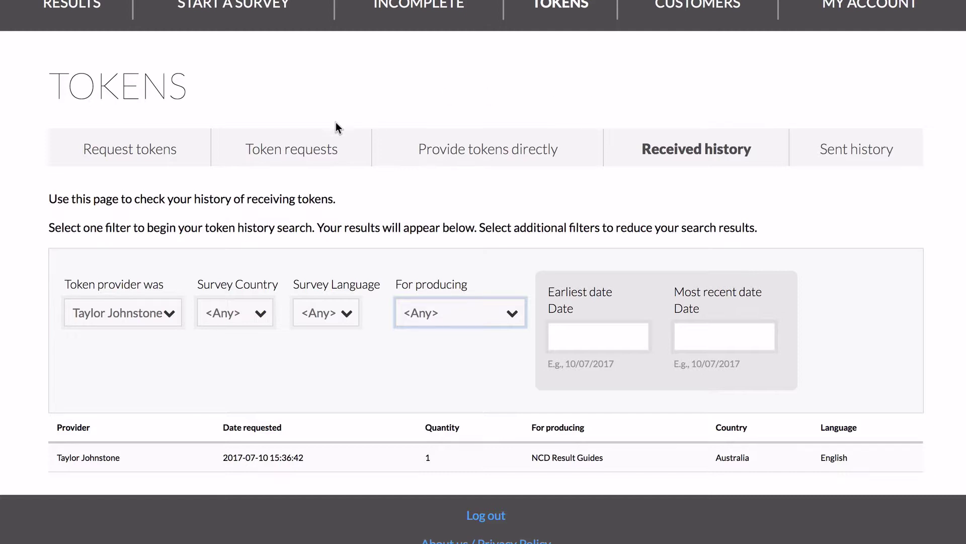
Step: On the token requests page, select Trinitarian Community Church's 1-token Basic Profile request for approval
click(280, 157)
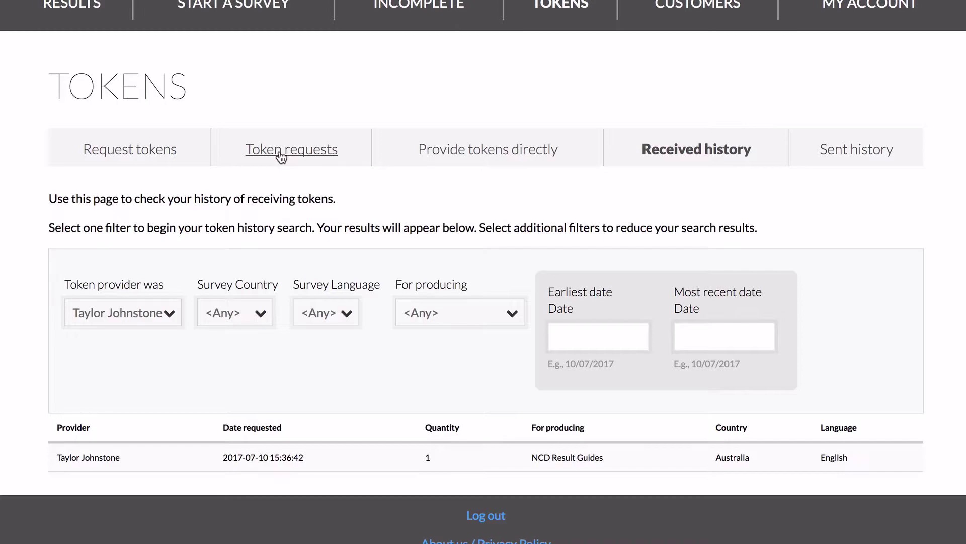
scroll(336, 211, down, 2)
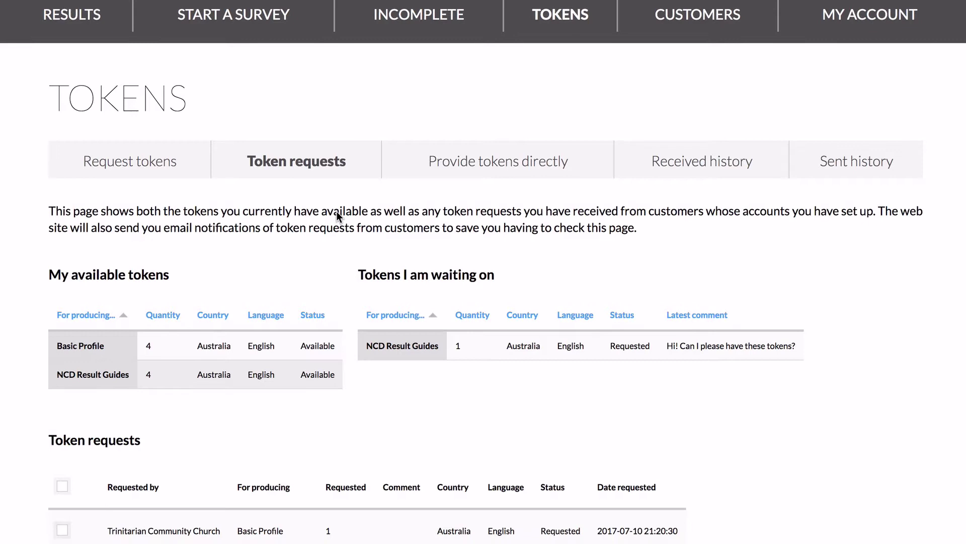
scroll(336, 213, down, 5)
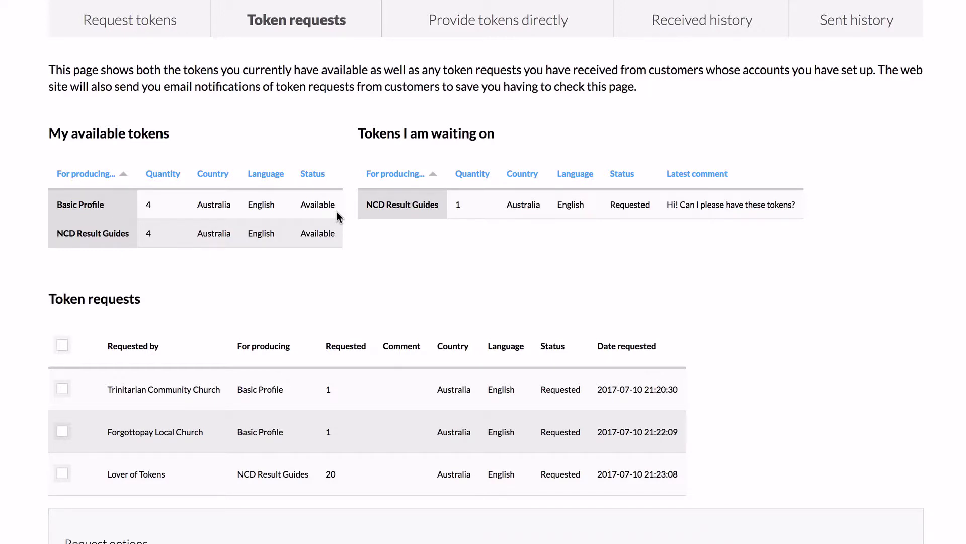
scroll(336, 210, down, 3)
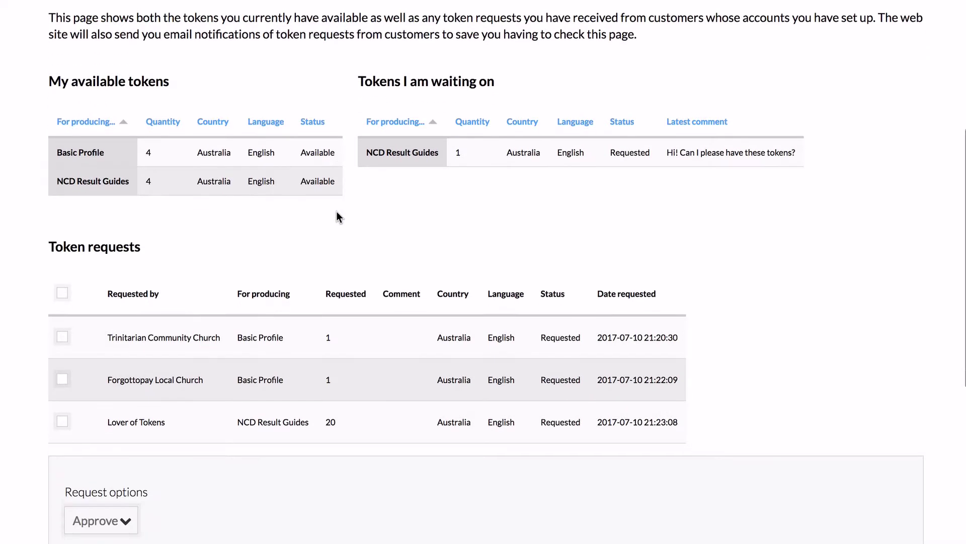
click(62, 227)
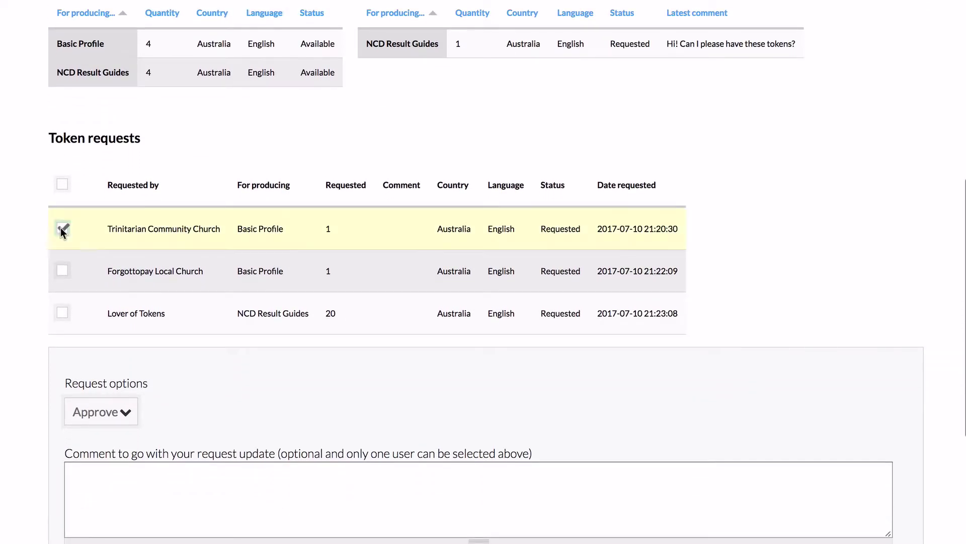
scroll(214, 334, down, 1)
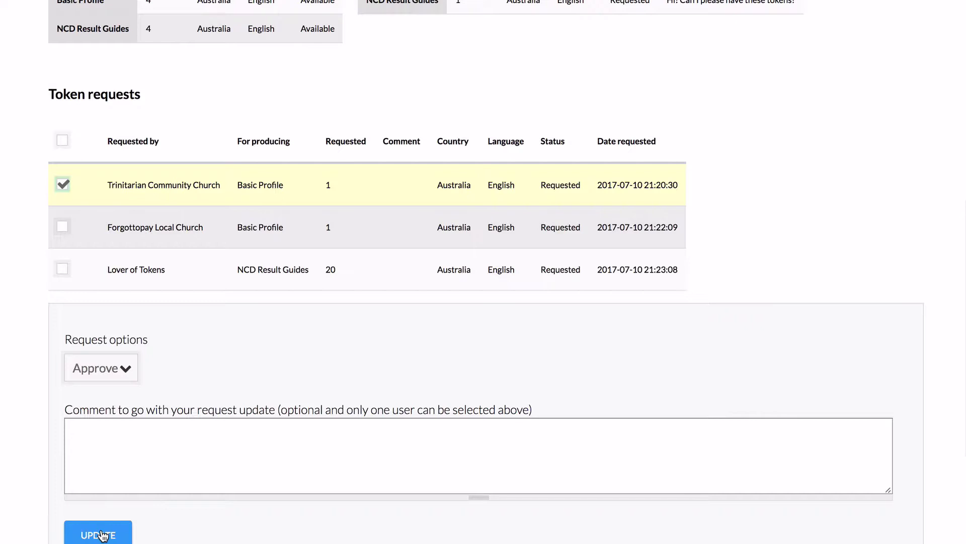
scroll(101, 533, down, 2)
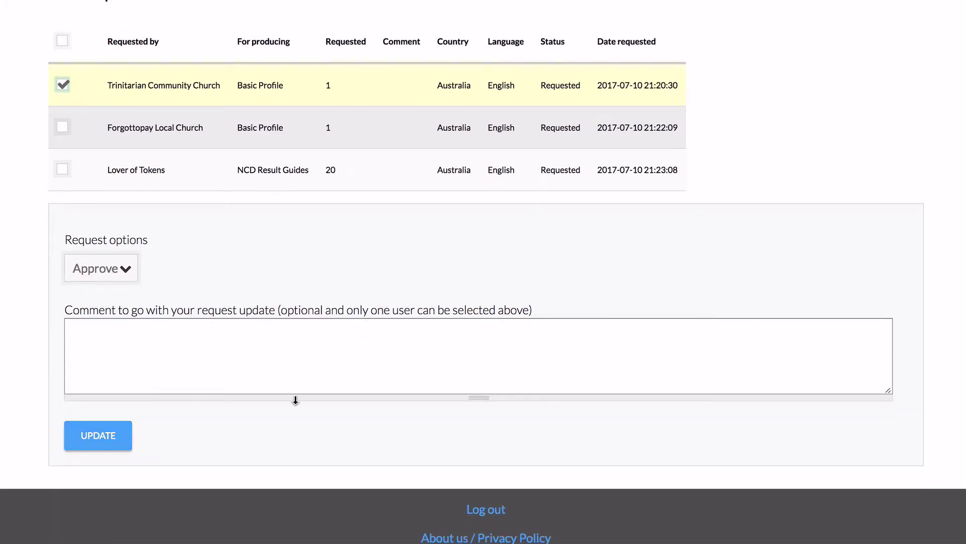
scroll(296, 400, up, 5)
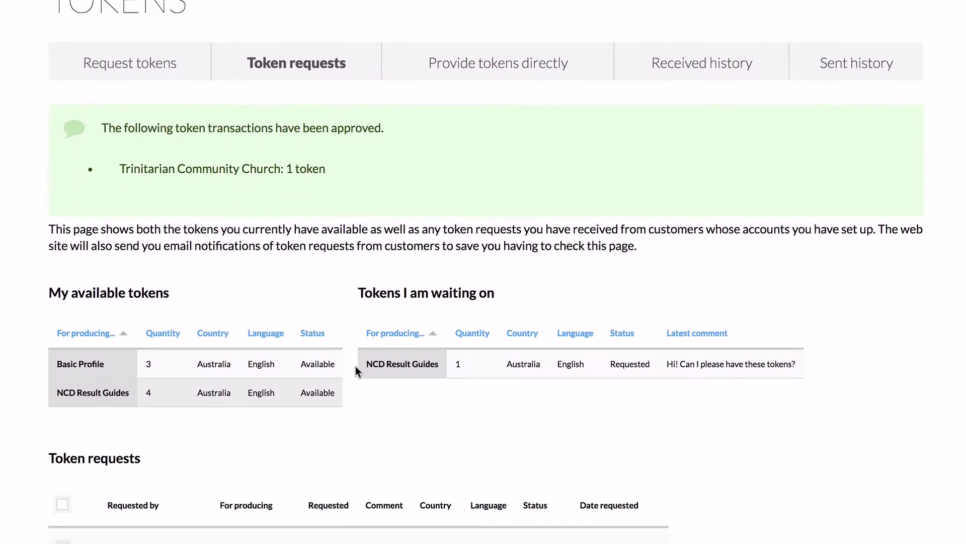
scroll(355, 367, down, 3)
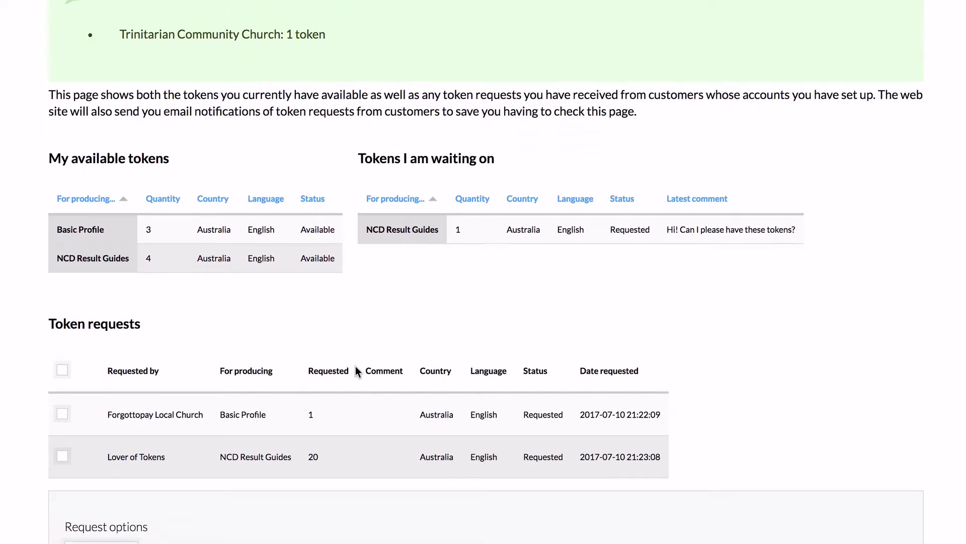
scroll(356, 366, down, 3)
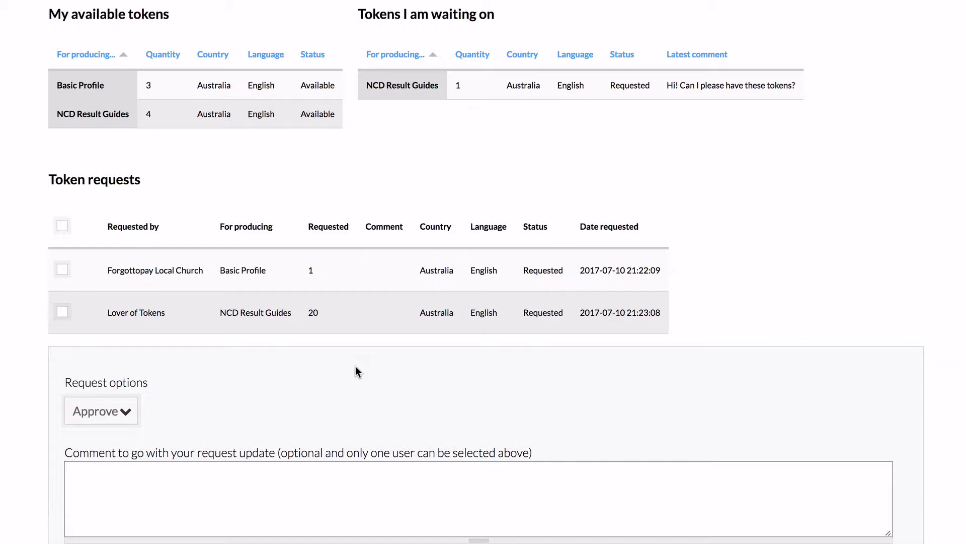
scroll(356, 366, down, 1)
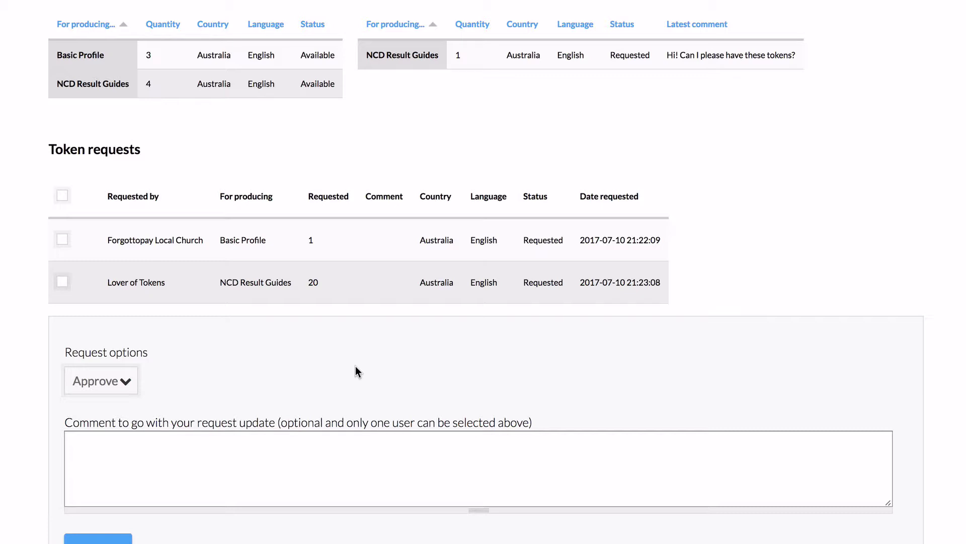
scroll(355, 372, down, 3)
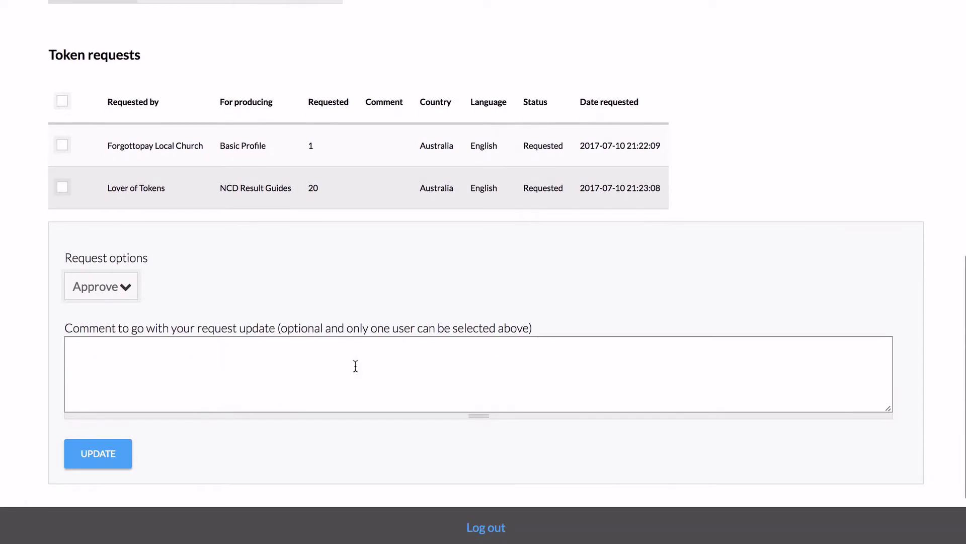
Step: Set Forgottopay Local Church's 1-token Basic Profile request to Pending
click(63, 146)
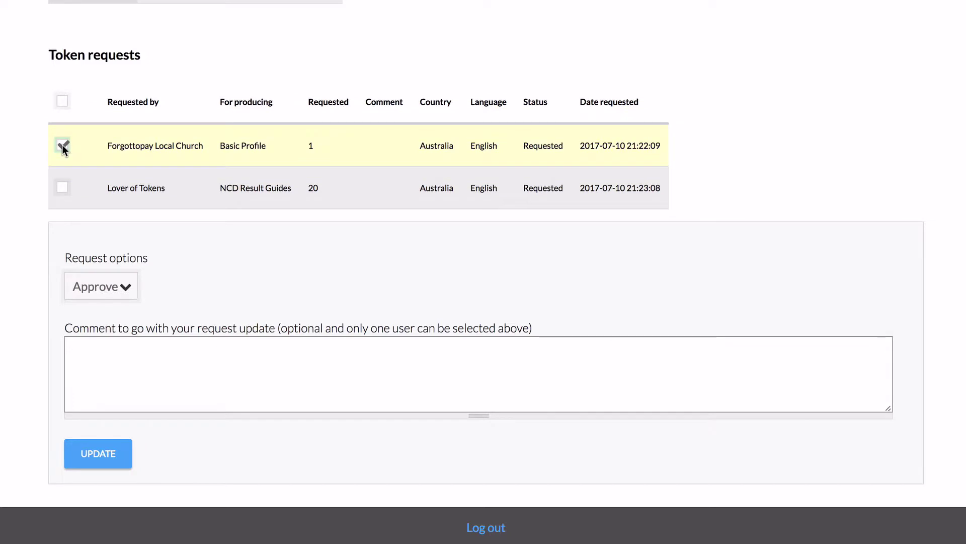
click(98, 285)
click(95, 302)
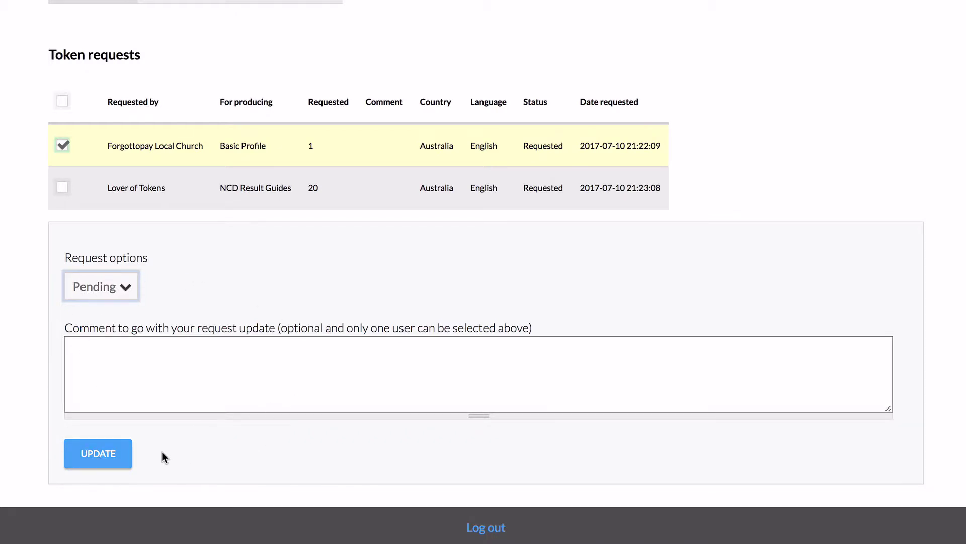
click(98, 453)
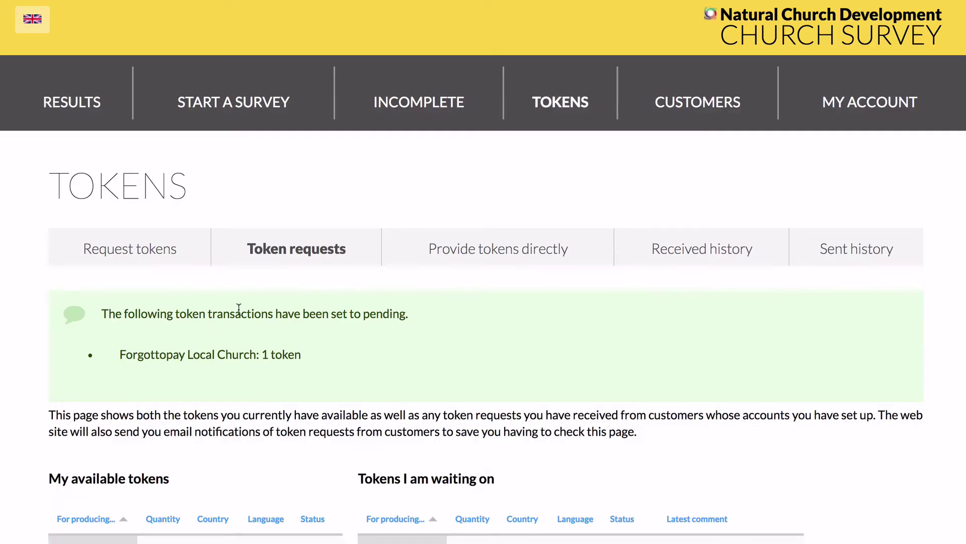
Step: Delete the Lover of Tokens request for 20 NCD Result Guides tokens
scroll(238, 309, down, 4)
scroll(239, 309, down, 3)
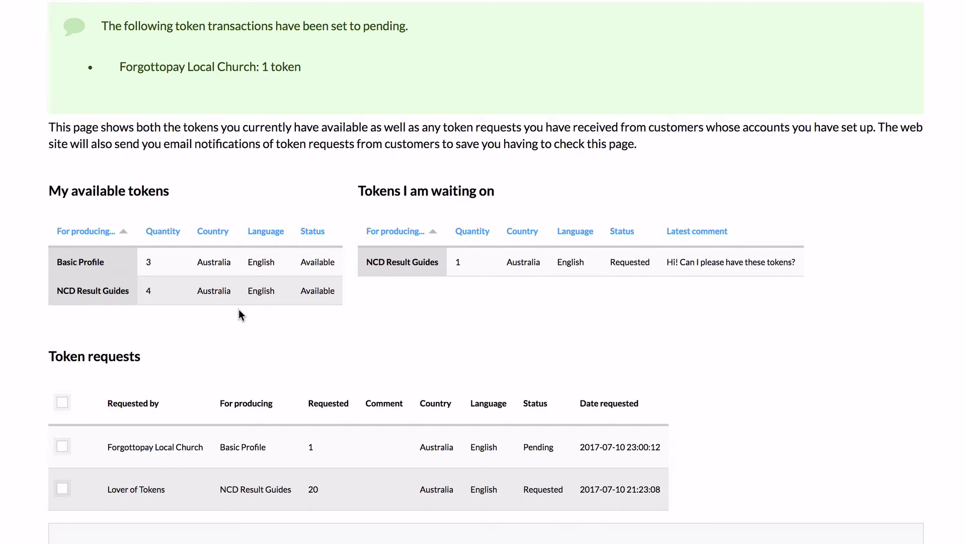
scroll(239, 309, down, 3)
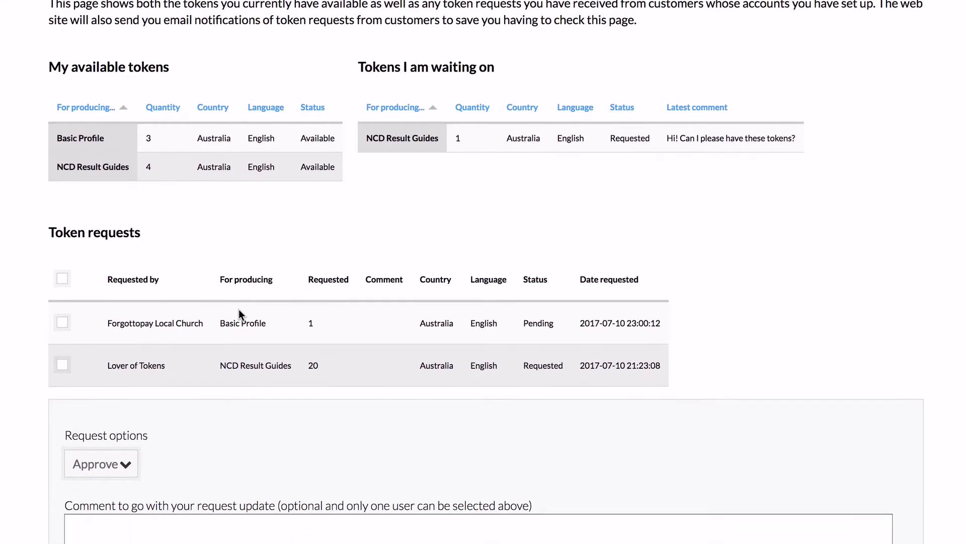
scroll(239, 310, down, 1)
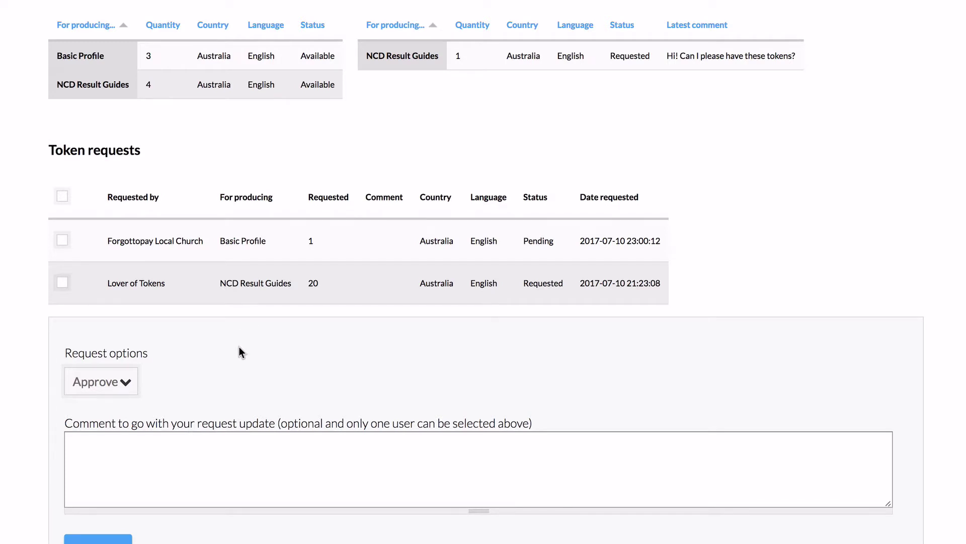
scroll(239, 348, down, 1)
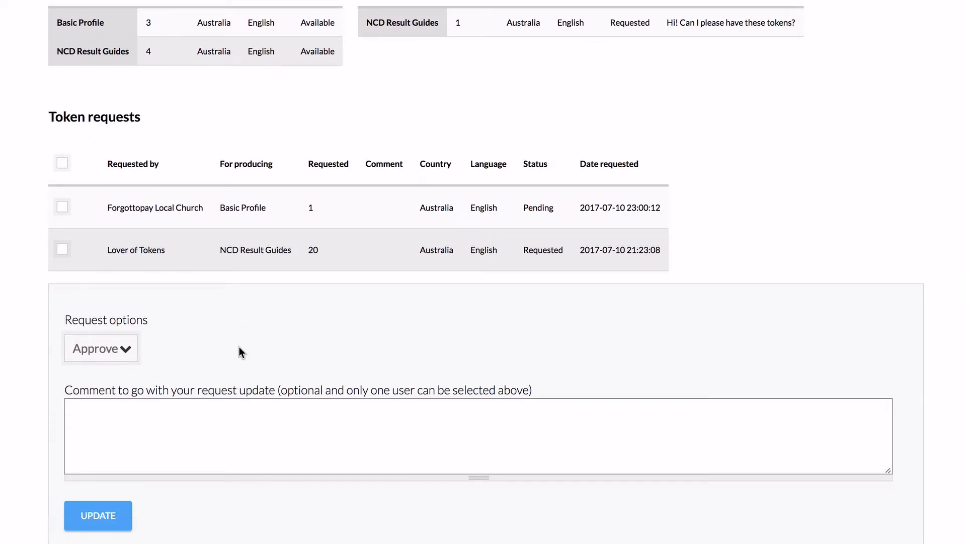
scroll(239, 350, down, 1)
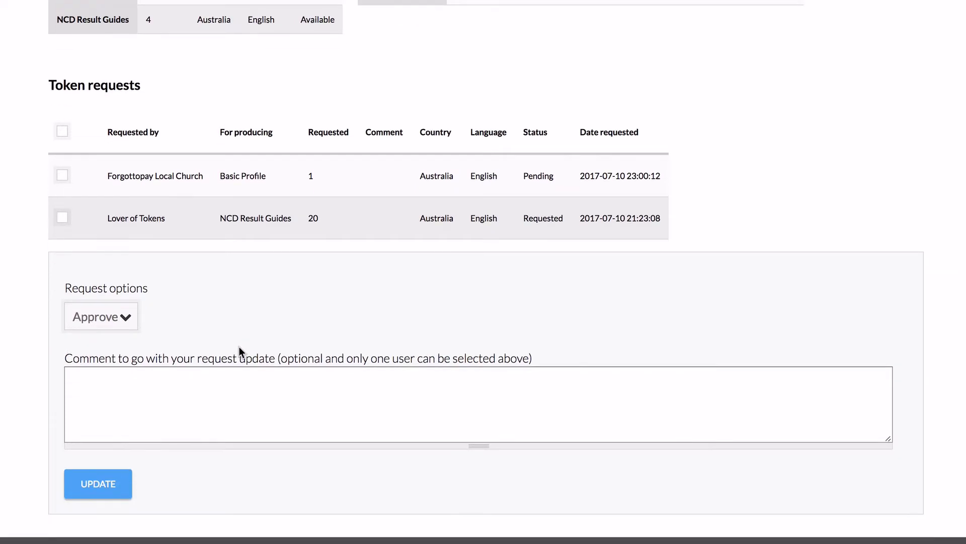
scroll(240, 348, down, 1)
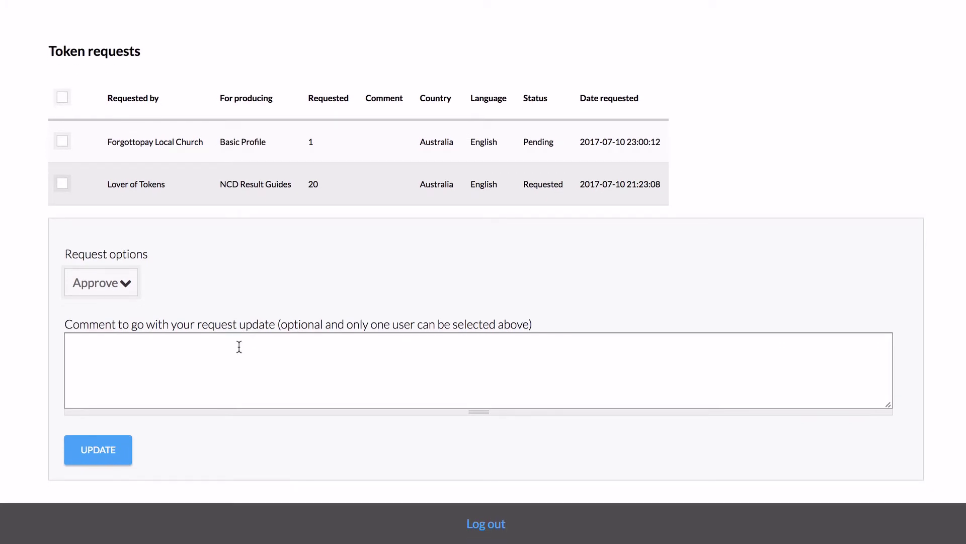
click(62, 184)
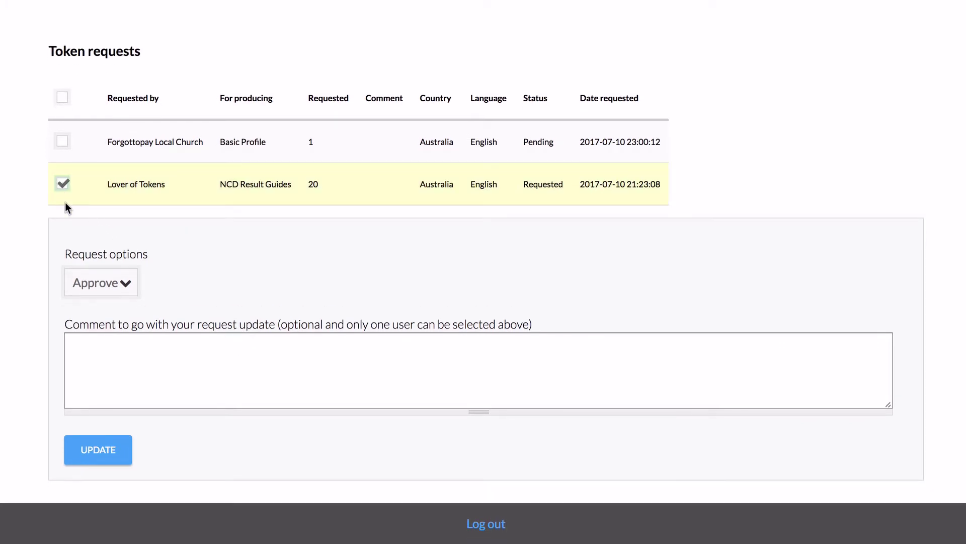
click(93, 282)
click(101, 315)
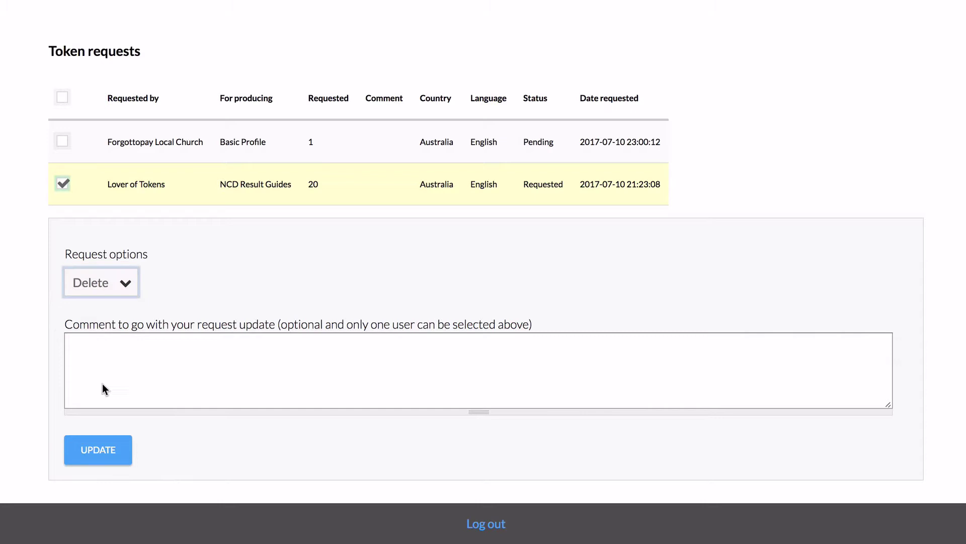
click(97, 447)
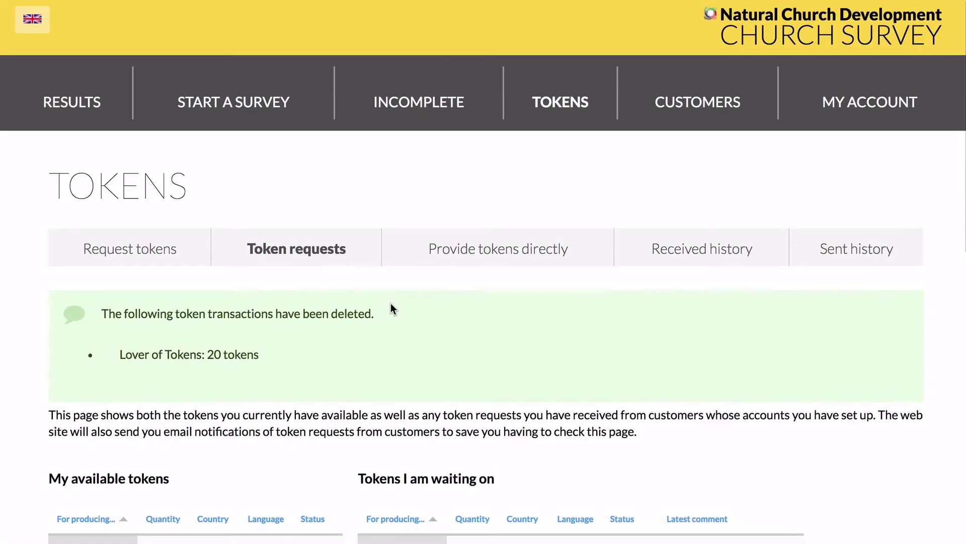
scroll(390, 303, down, 2)
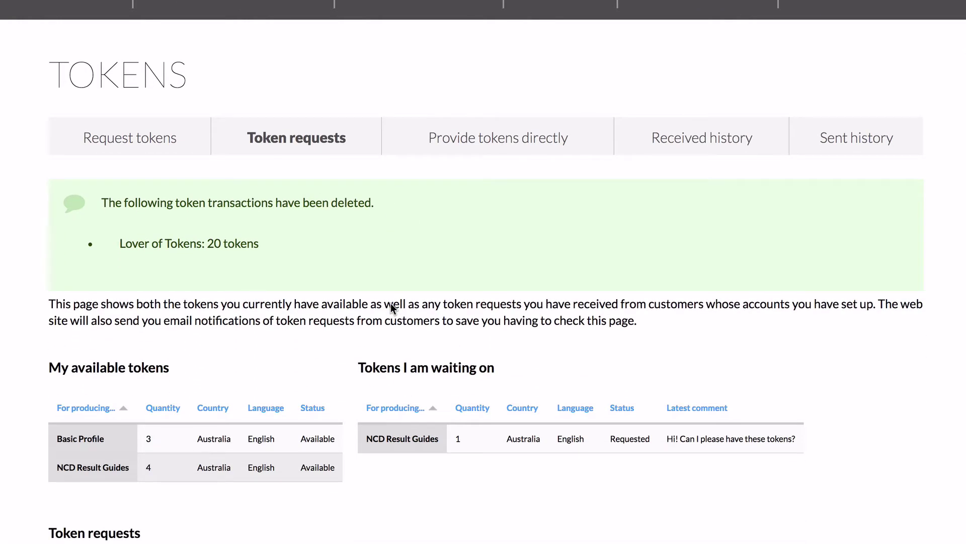
scroll(391, 307, down, 1)
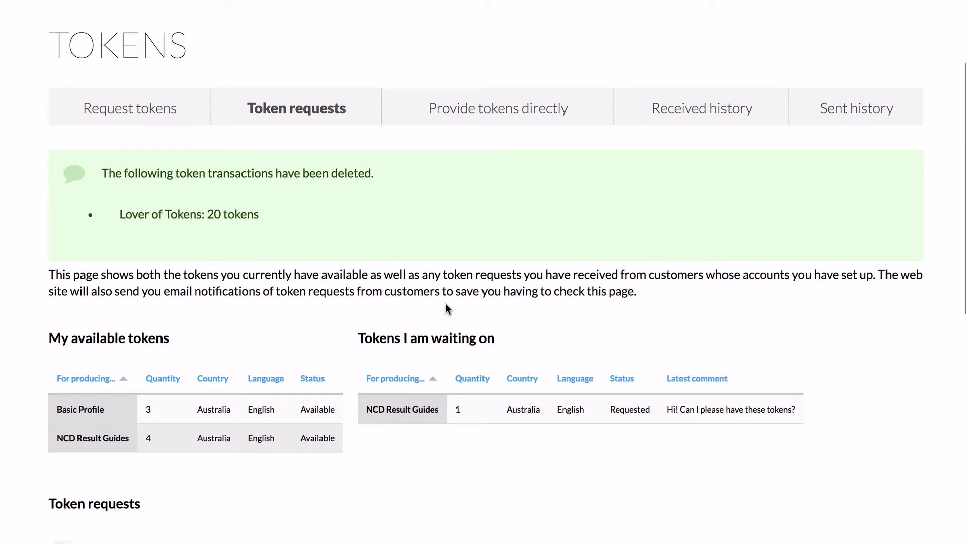
Step: On the Provide tokens directly page, choose Lover of Tokens as the recipient
click(493, 112)
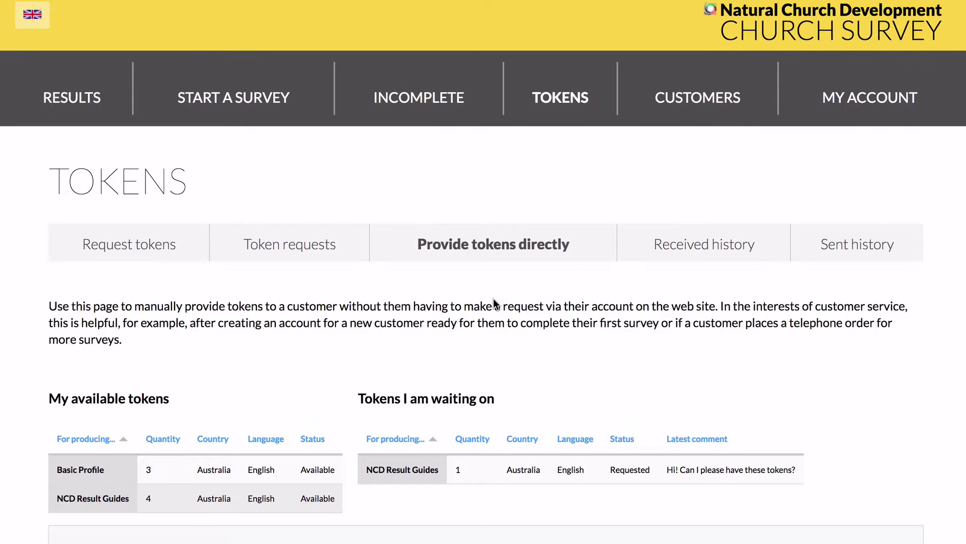
scroll(493, 302, down, 3)
scroll(494, 302, down, 3)
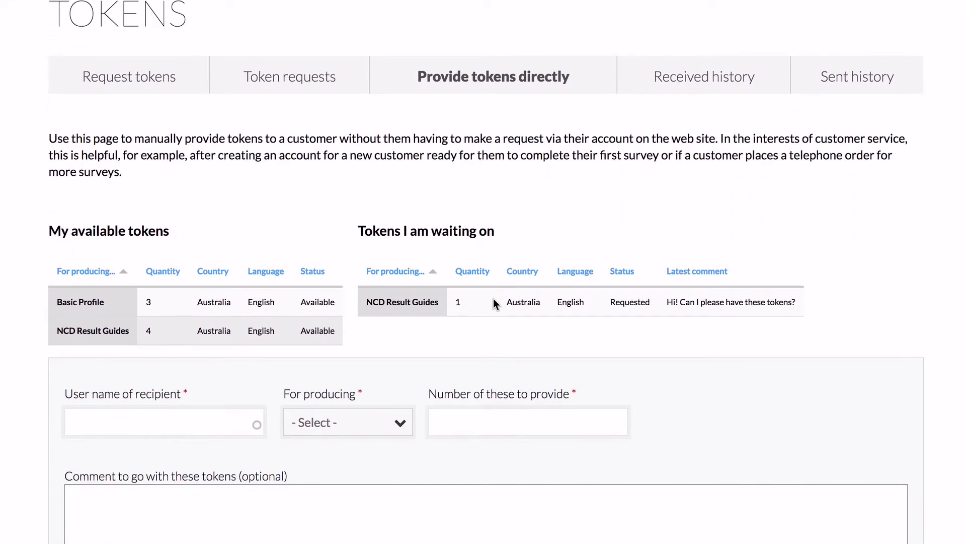
scroll(493, 301, down, 2)
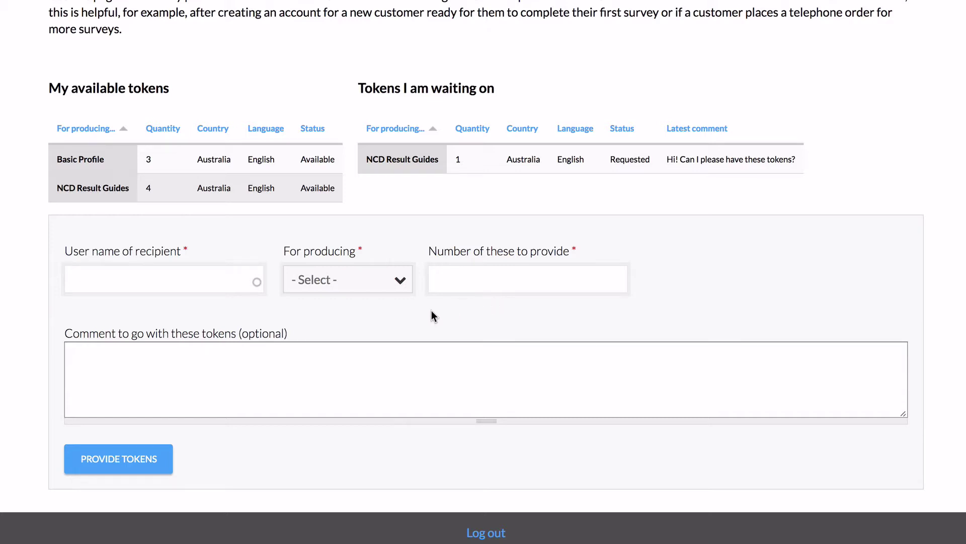
click(227, 280)
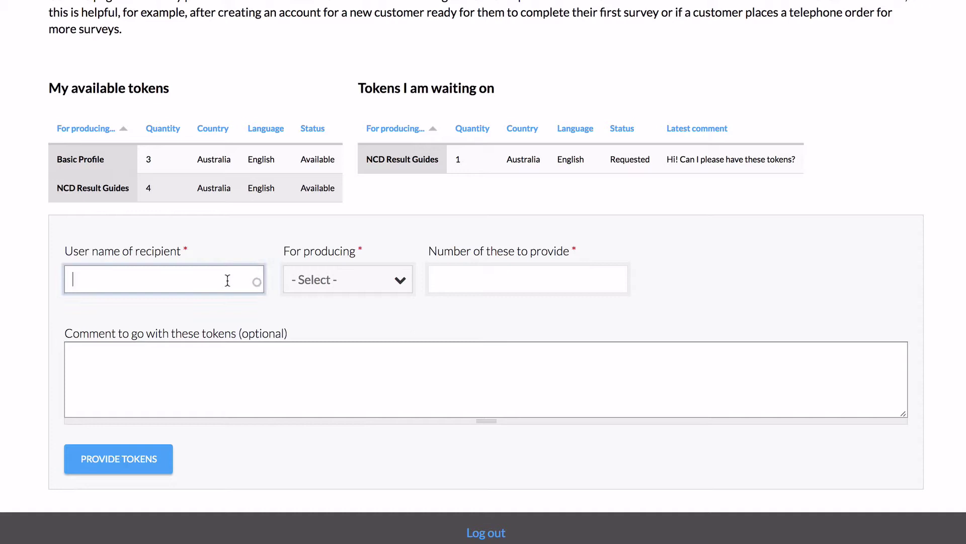
text(Lover)
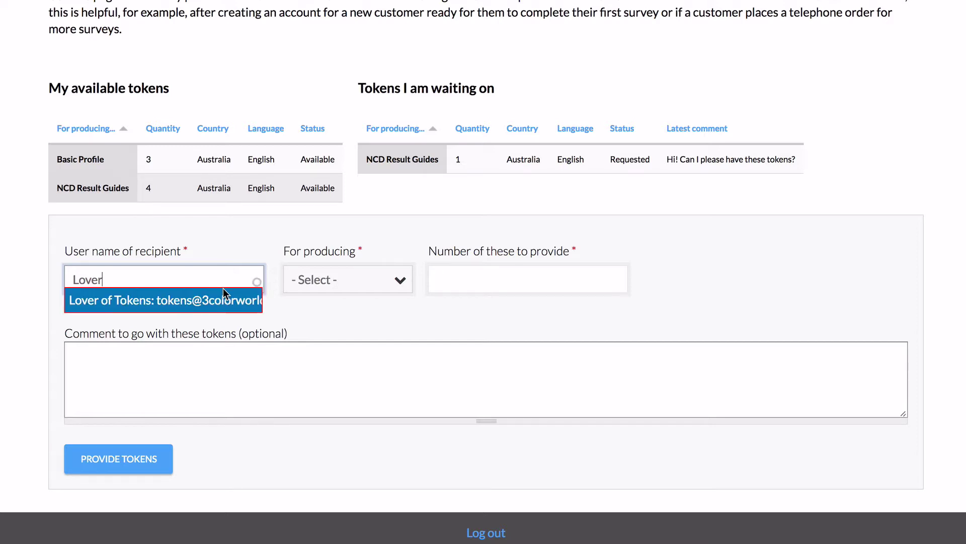
click(221, 295)
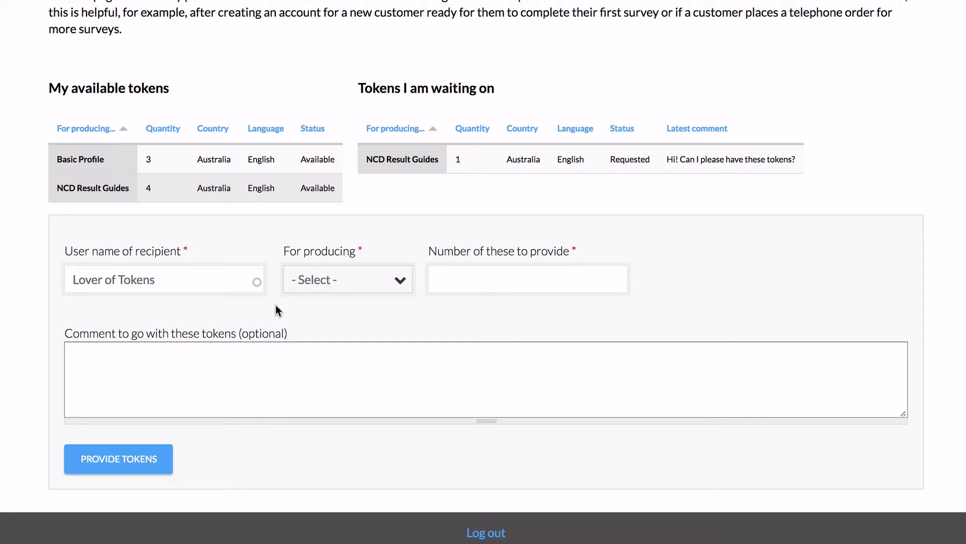
Step: Choose Basic Profile as the product and enter 1 token to provide
click(339, 279)
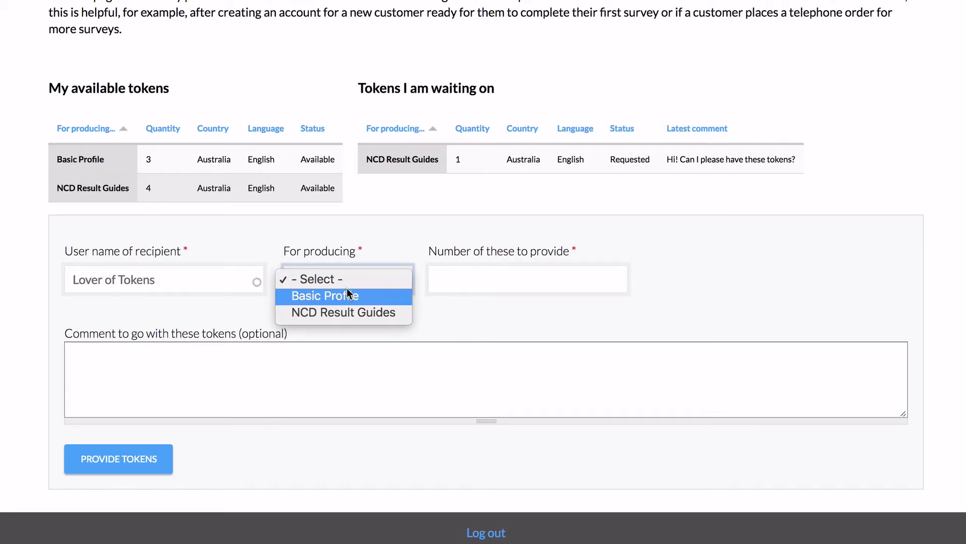
click(351, 297)
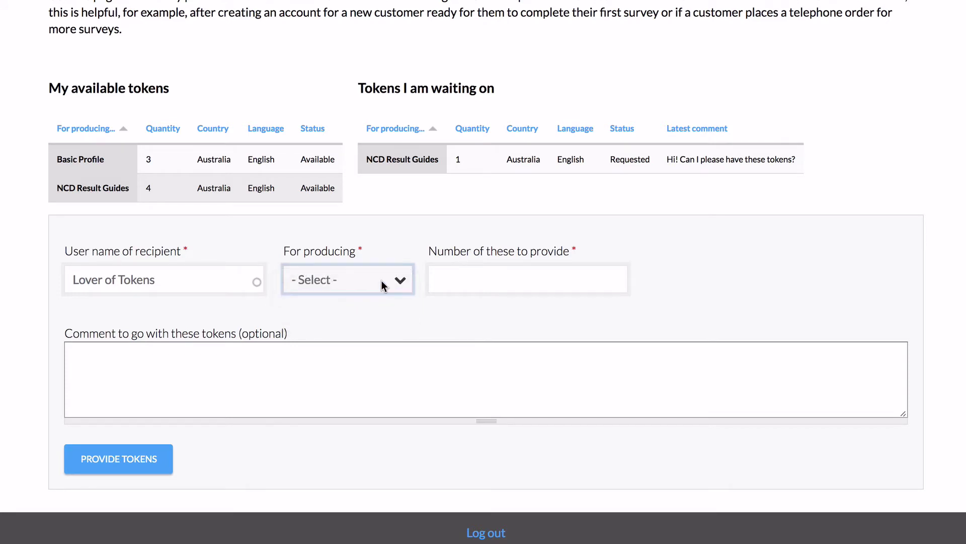
click(443, 275)
text(1)
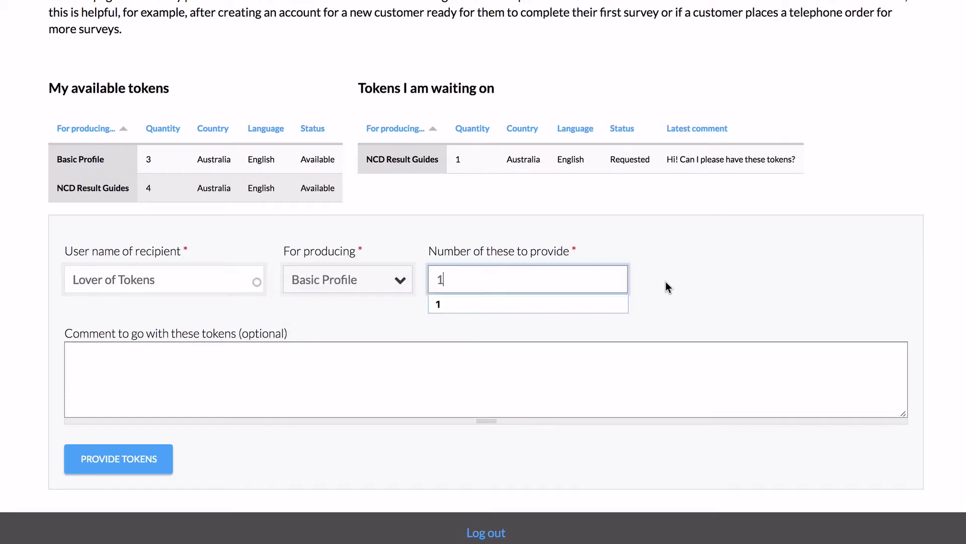
click(666, 282)
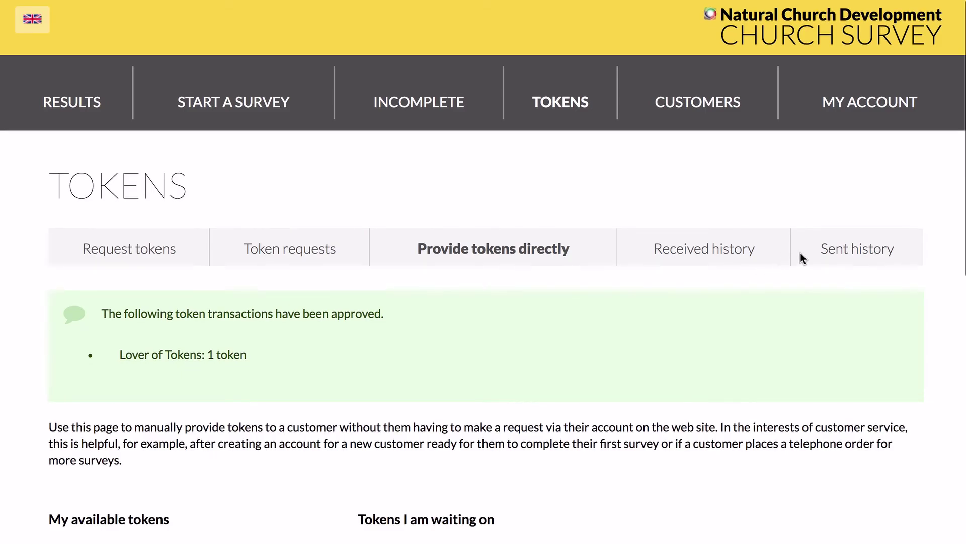
Step: Filter the sent token history to recipient Trinitarian Community Church
click(846, 249)
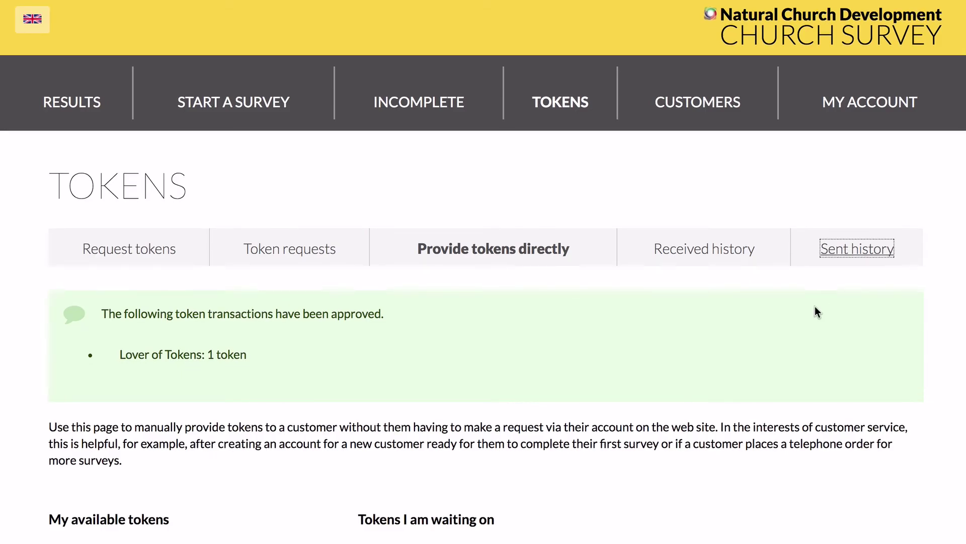
scroll(621, 335, down, 3)
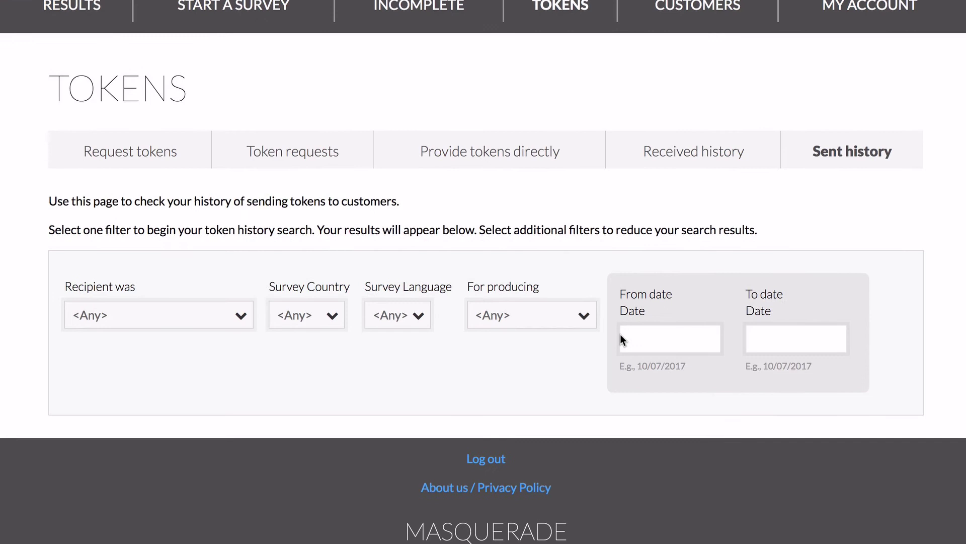
scroll(620, 333, up, 1)
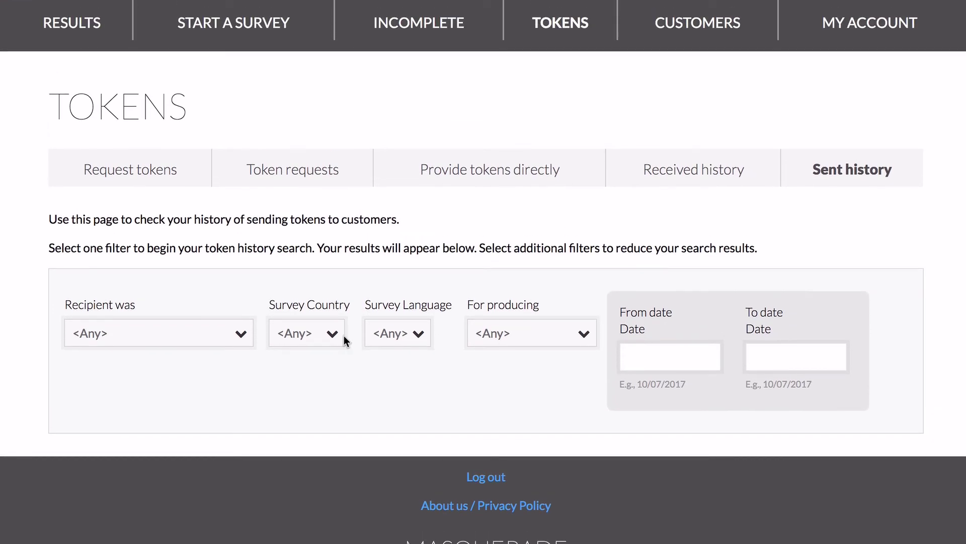
click(174, 333)
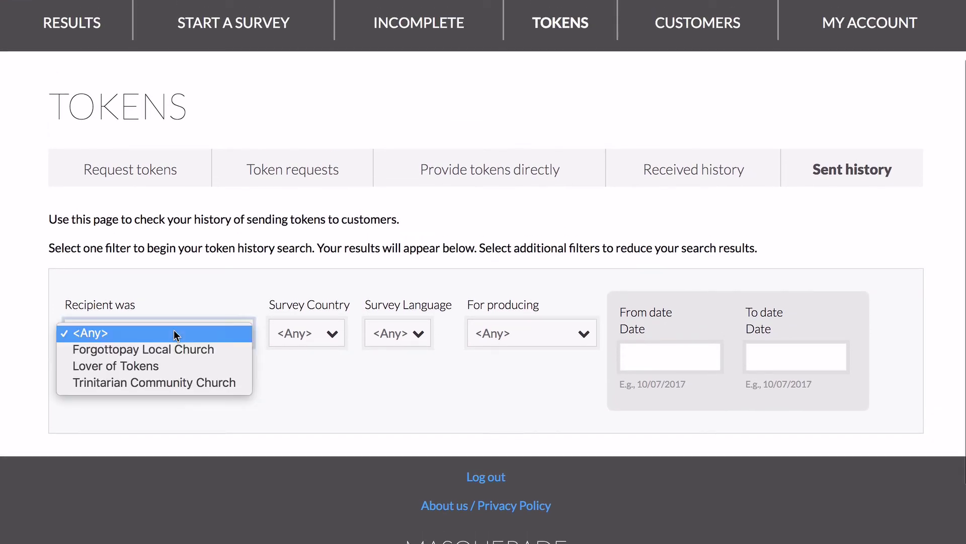
click(171, 382)
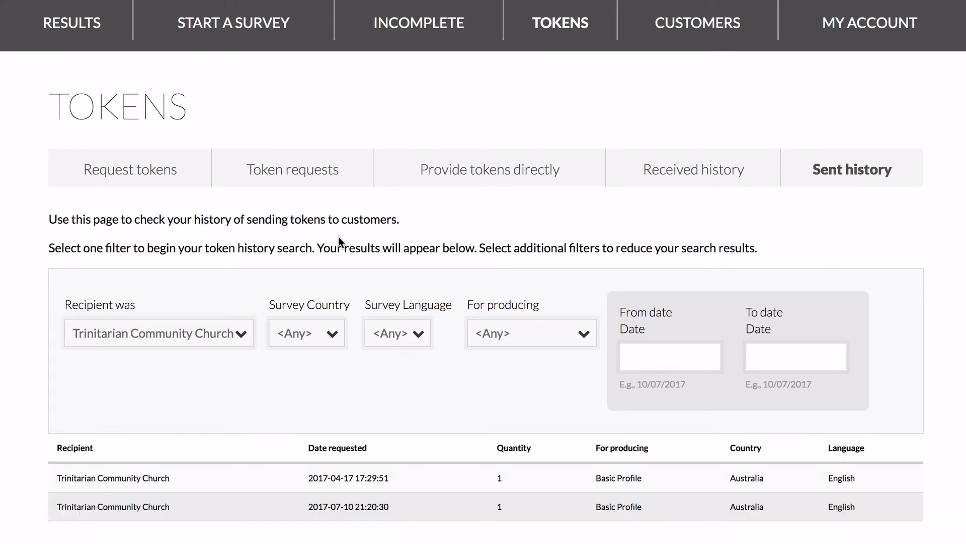
scroll(338, 237, down, 2)
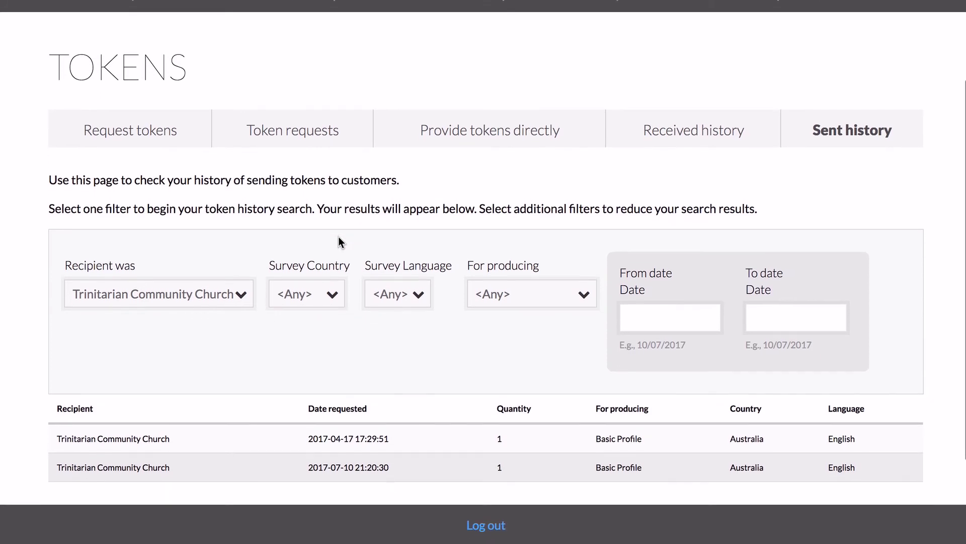